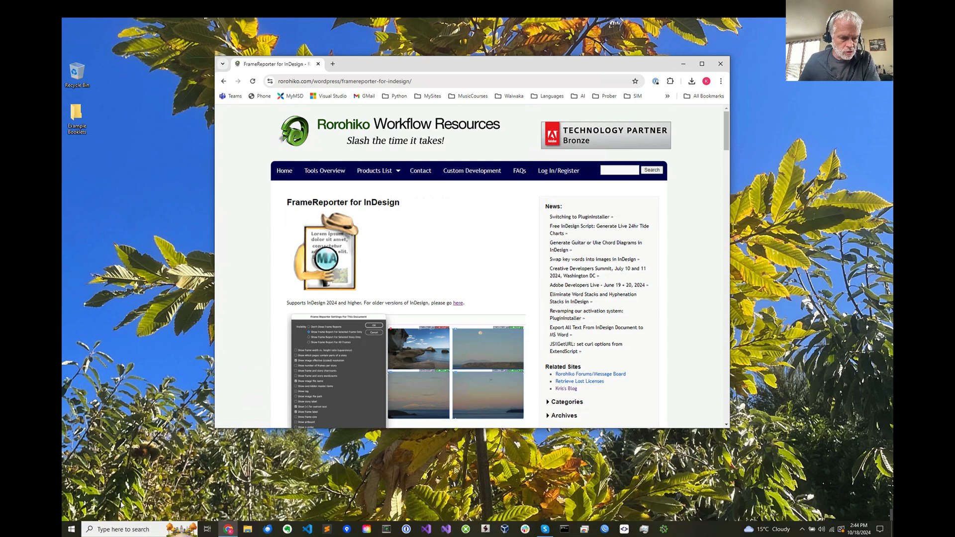
Launch Adobe InDesign 2025, open the recent document Untitled-1, and continue with the FrameReporter demo version
{"action": "left_click", "coordinate": [105, 532]}
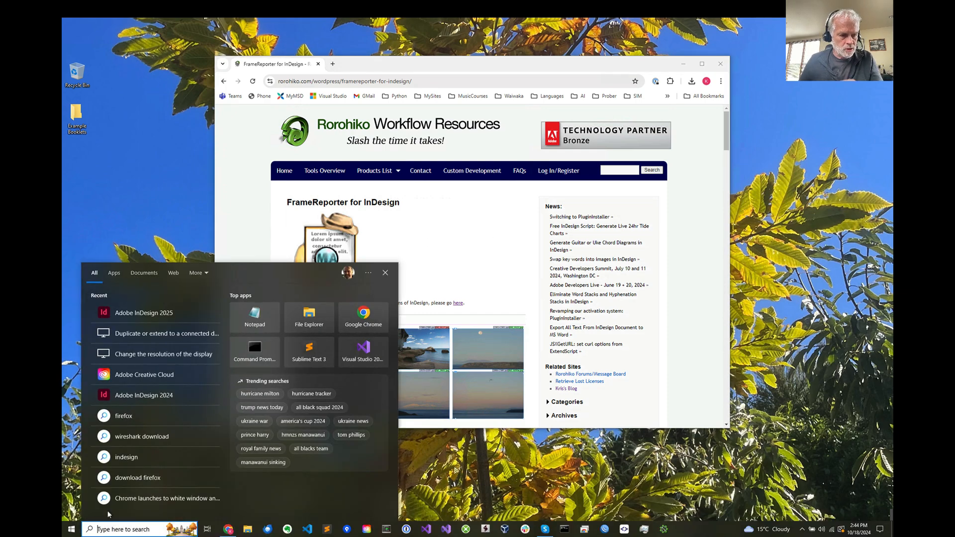
{"action": "left_click", "coordinate": [139, 315]}
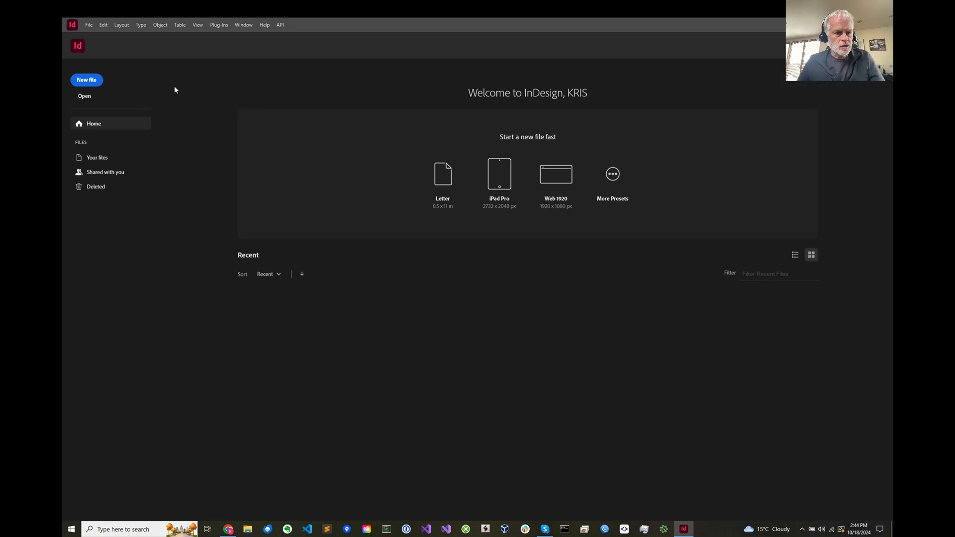
{"action": "left_click", "coordinate": [273, 329]}
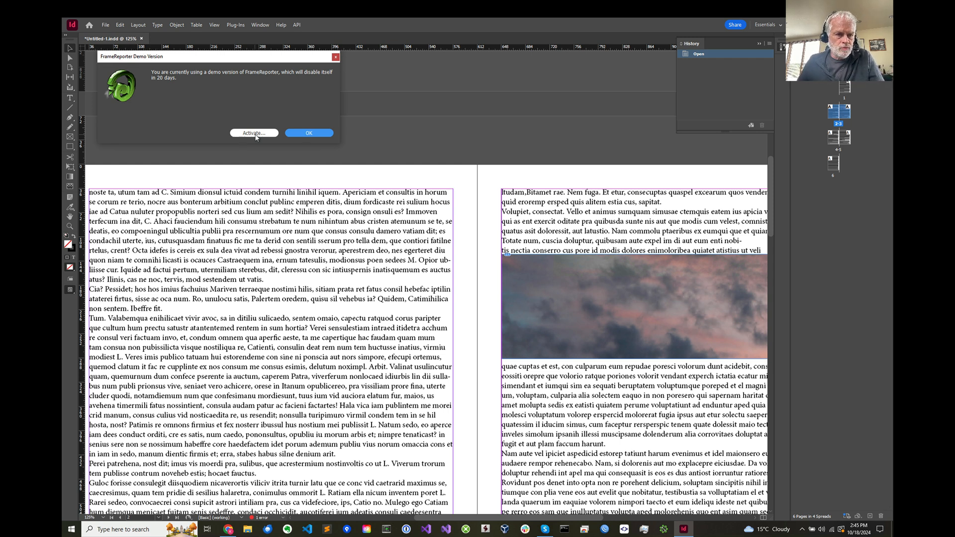
{"action": "left_click", "coordinate": [303, 134]}
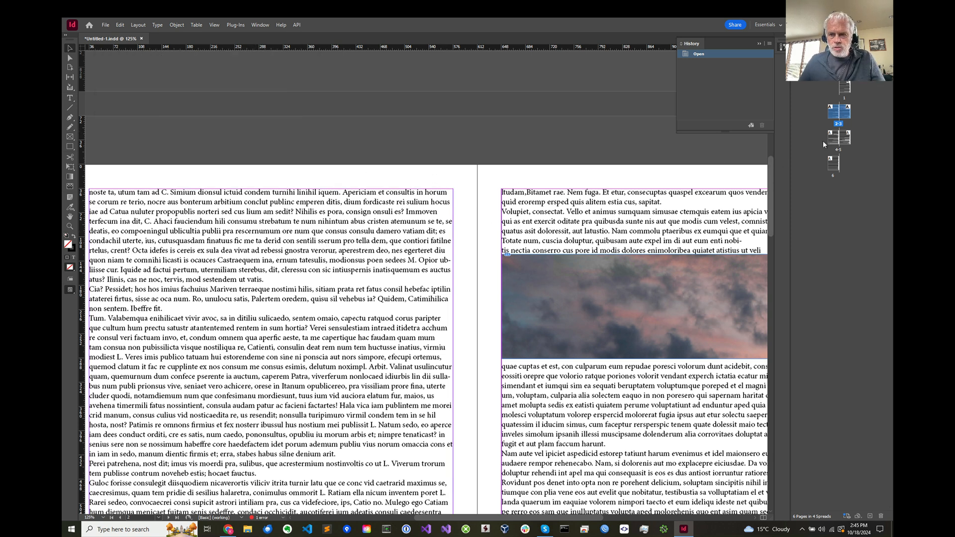
Examine how the story's text frames are threaded across all spreads and how the text flows around the sky image
{"action": "scroll", "coordinate": [415, 254], "scroll_direction": "down", "scroll_amount": 10}
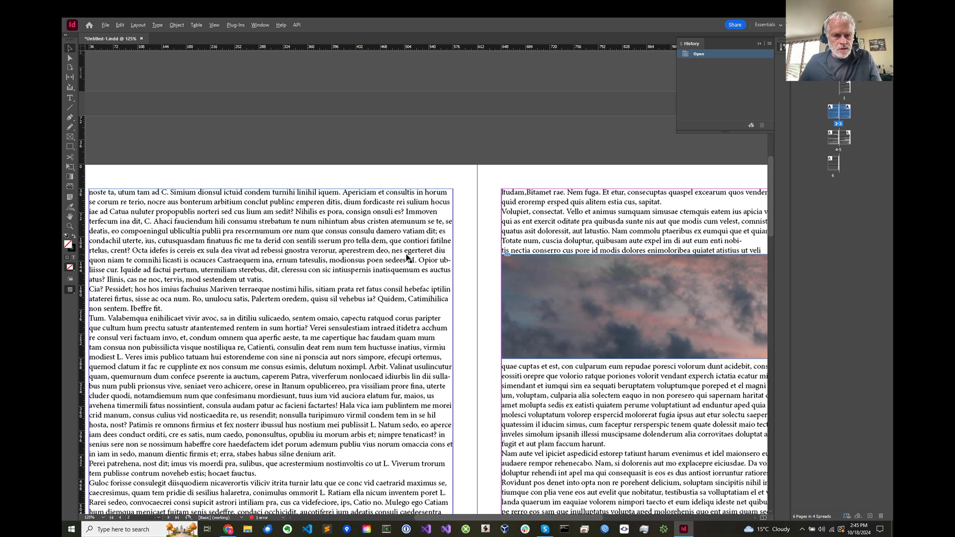
{"action": "scroll", "coordinate": [407, 255], "scroll_direction": "up", "scroll_amount": 2}
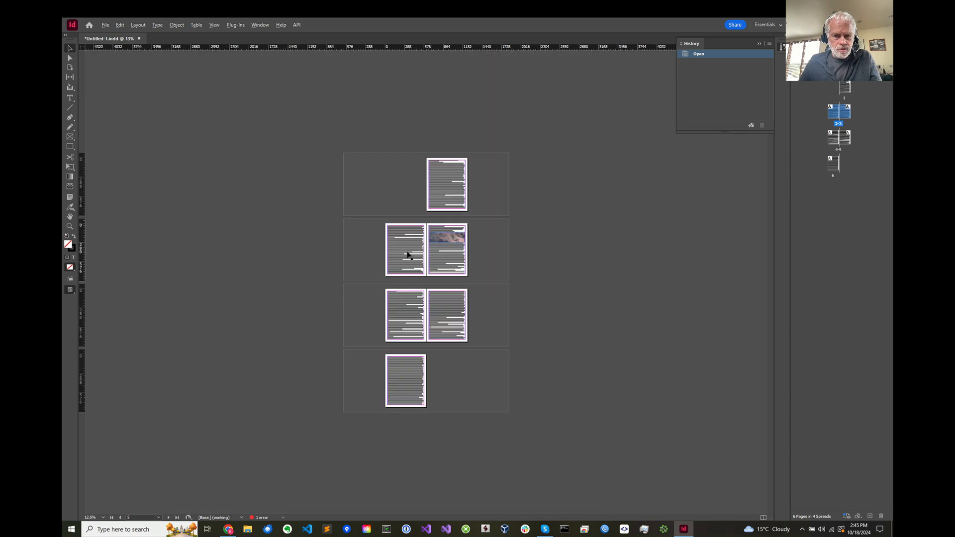
{"action": "left_click", "coordinate": [445, 187]}
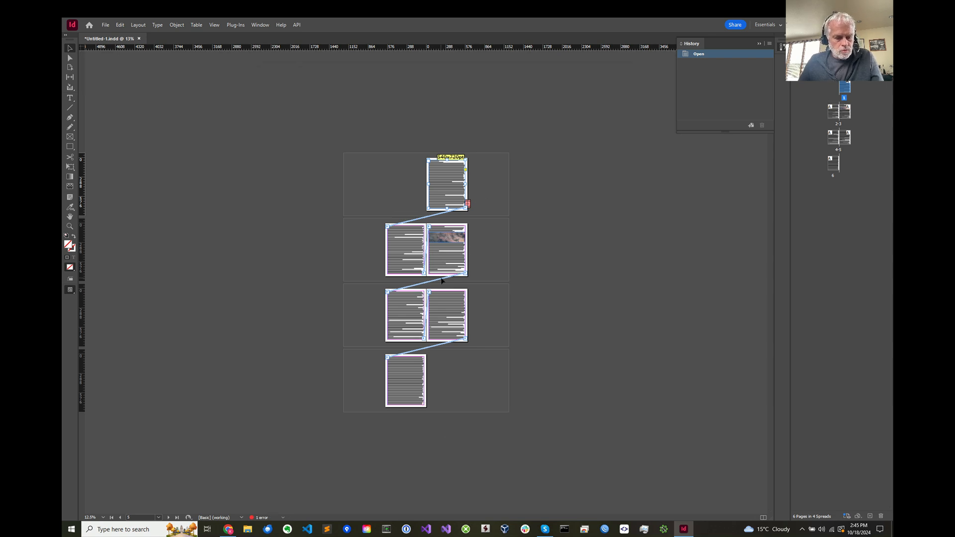
{"action": "scroll", "coordinate": [441, 281], "scroll_direction": "up", "scroll_amount": 4}
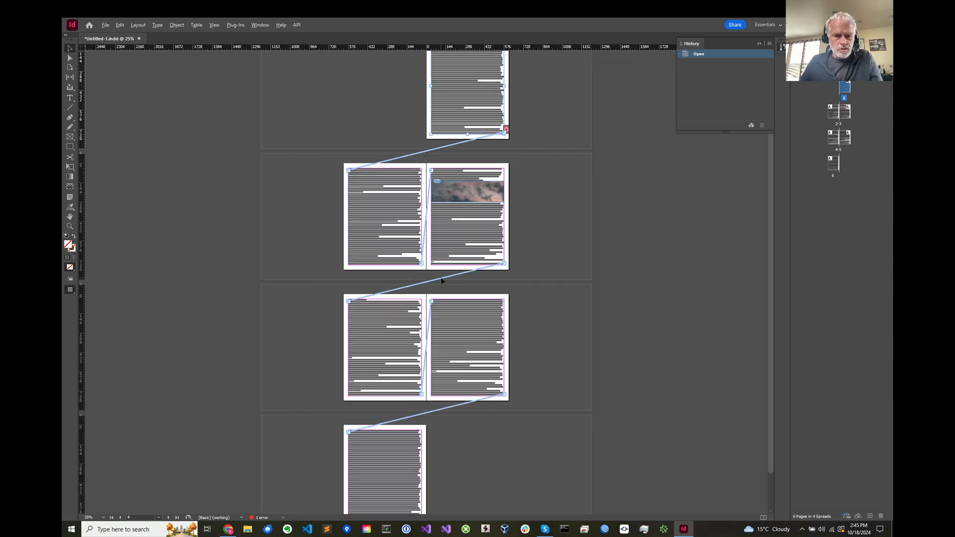
{"action": "scroll", "coordinate": [441, 281], "scroll_direction": "up", "scroll_amount": 2}
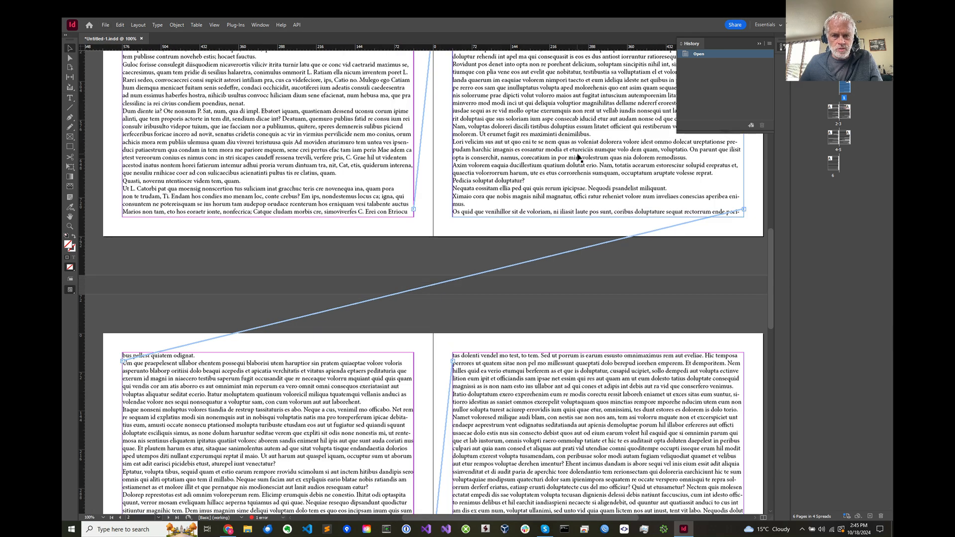
{"action": "scroll", "coordinate": [577, 158], "scroll_direction": "up", "scroll_amount": 5}
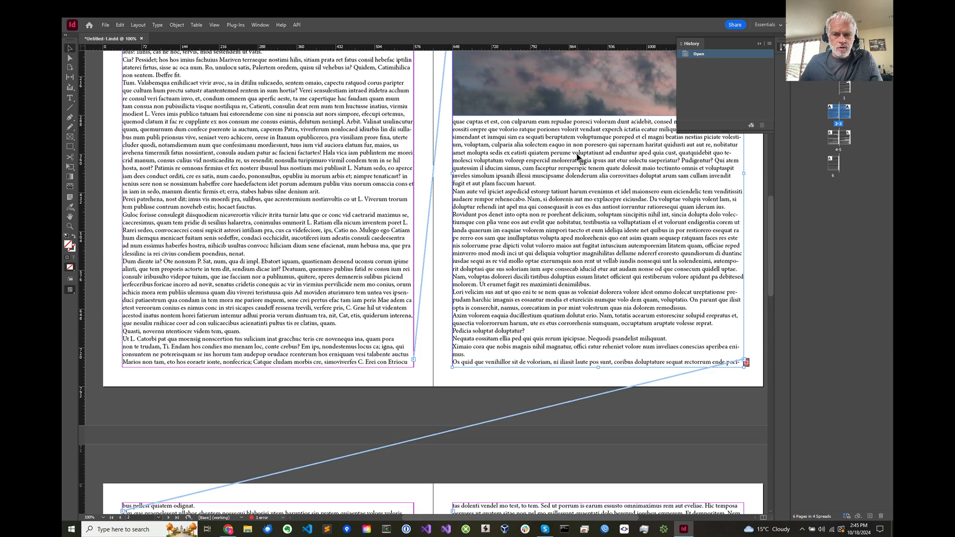
{"action": "scroll", "coordinate": [592, 263], "scroll_direction": "down", "scroll_amount": 1}
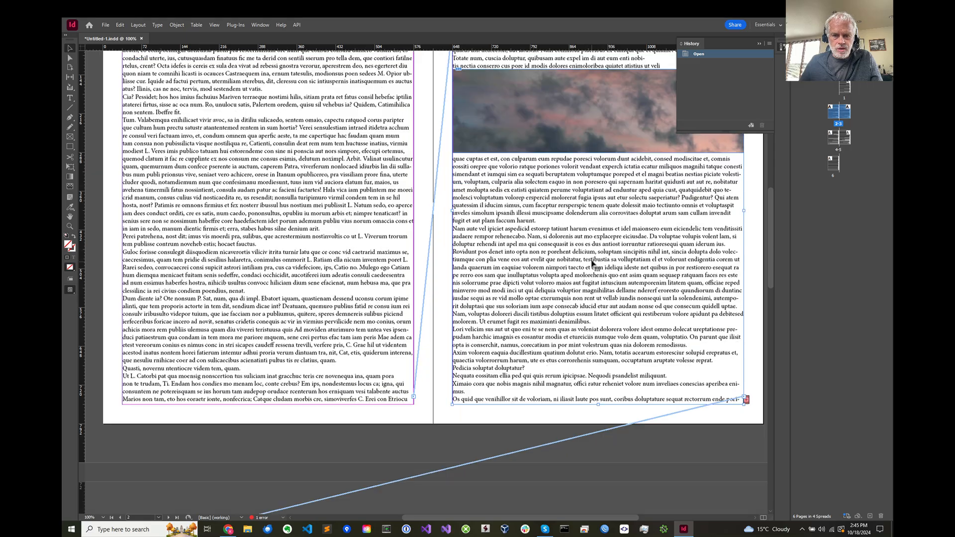
{"action": "scroll", "coordinate": [591, 261], "scroll_direction": "up", "scroll_amount": 2}
{"action": "scroll", "coordinate": [573, 245], "scroll_direction": "down", "scroll_amount": 1}
{"action": "scroll", "coordinate": [577, 258], "scroll_direction": "down", "scroll_amount": 15}
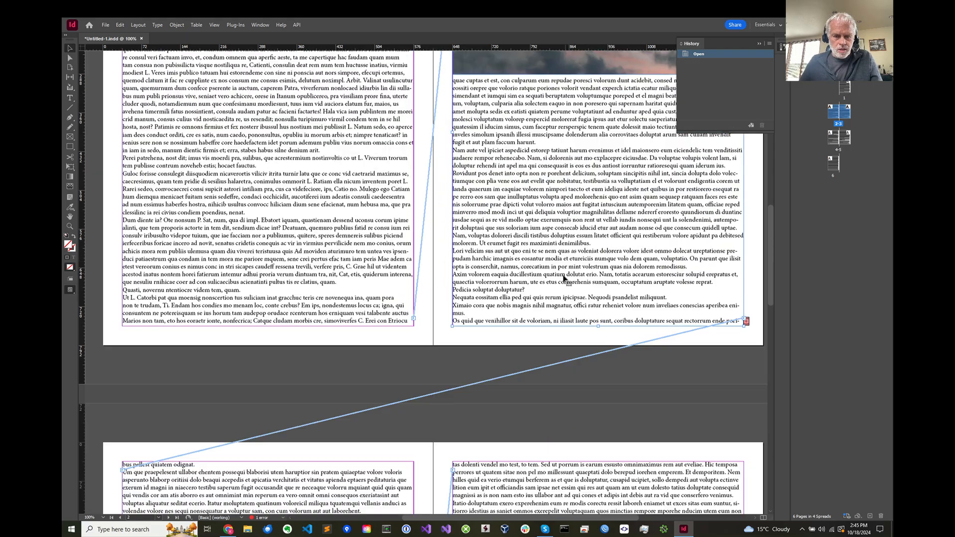
Delete the story's overset text after the word "rempel" near the end of the text frame on page 6
{"action": "scroll", "coordinate": [560, 276], "scroll_direction": "down", "scroll_amount": 10}
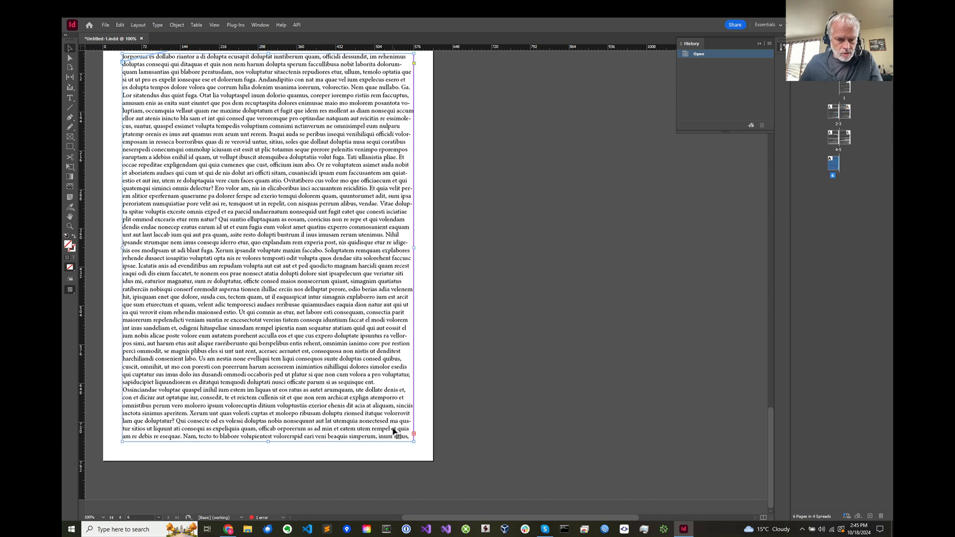
{"action": "double_click", "coordinate": [393, 428]}
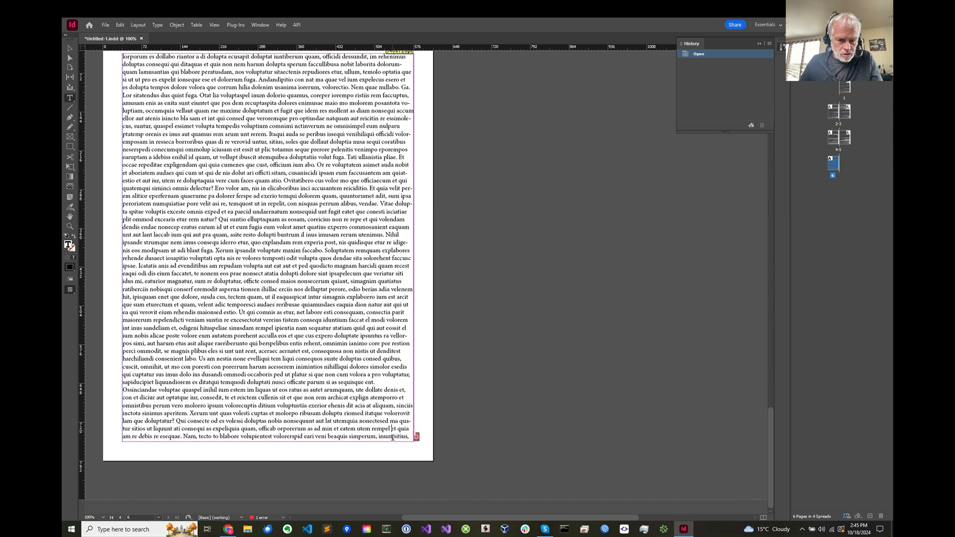
{"action": "left_click", "coordinate": [396, 486], "text": "shift"}
{"action": "key", "text": "Delete"}
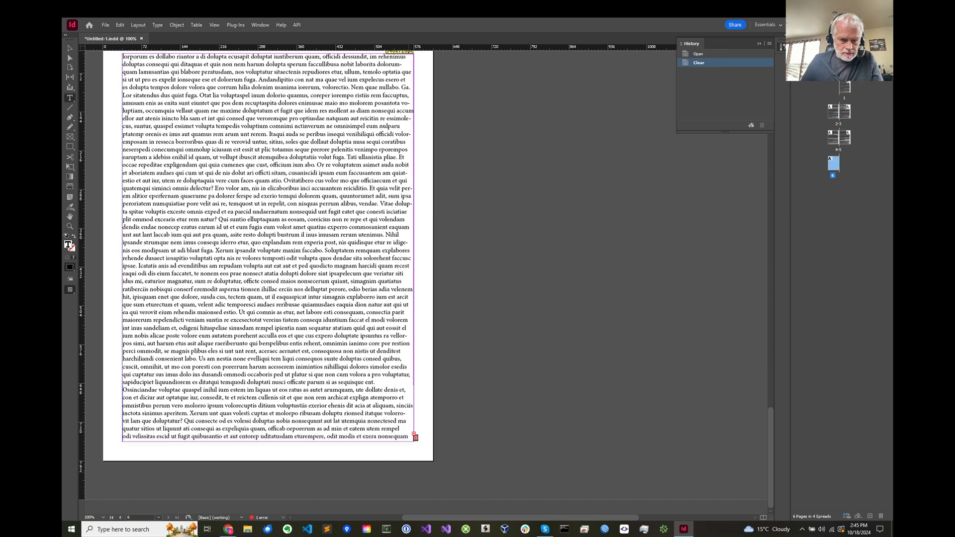
{"action": "left_click", "coordinate": [413, 475], "text": "shift"}
{"action": "key", "text": "Delete"}
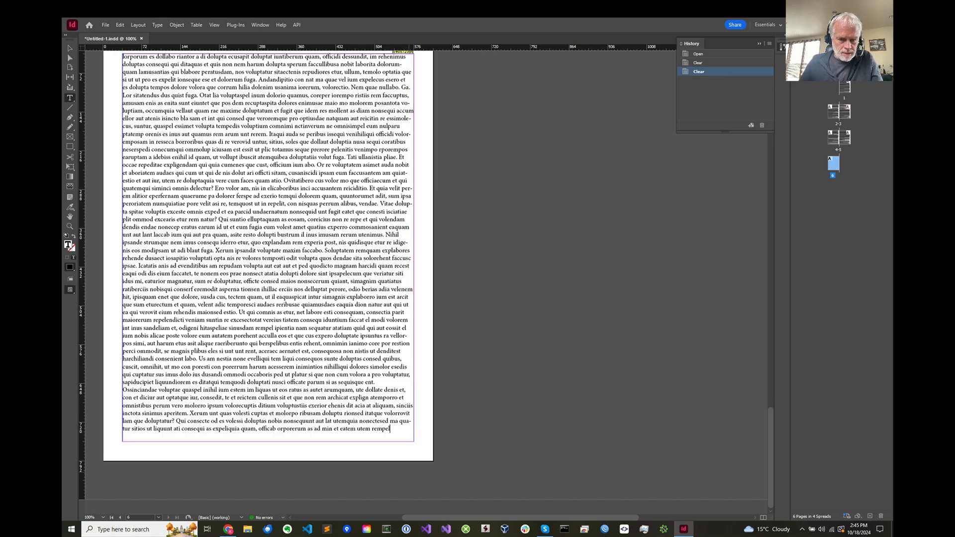
Select the sky image frame and the text frame around it on page 3 to inspect their frame reports
{"action": "scroll", "coordinate": [545, 230], "scroll_direction": "up", "scroll_amount": 15}
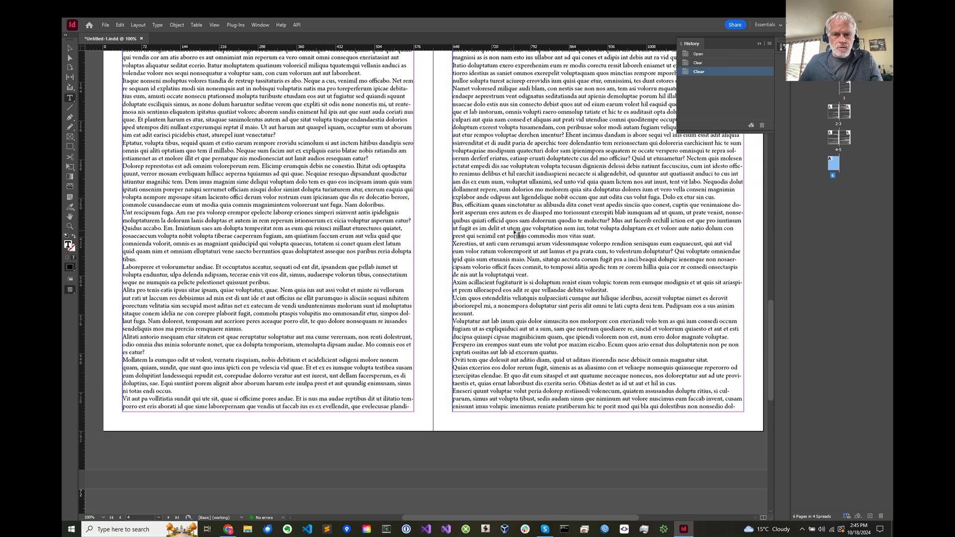
{"action": "scroll", "coordinate": [517, 235], "scroll_direction": "up", "scroll_amount": 12}
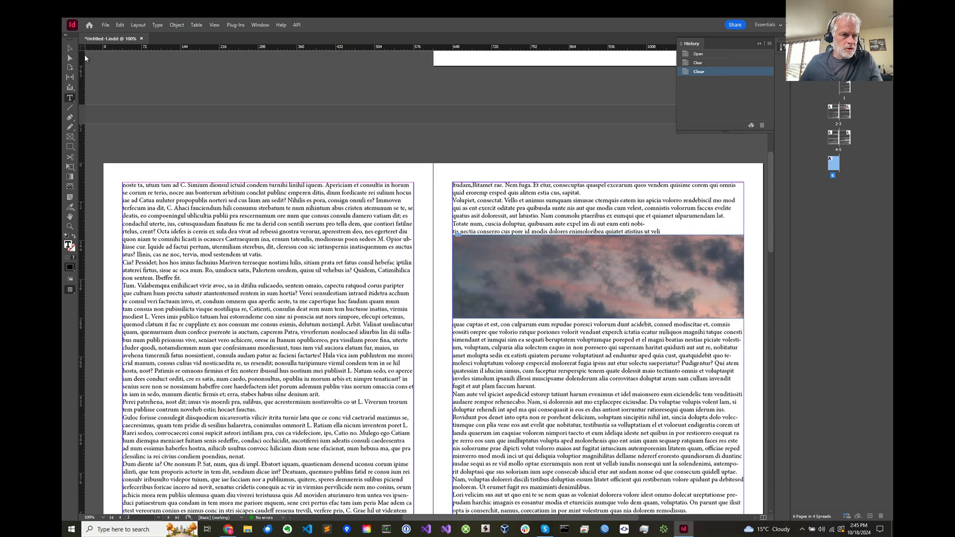
{"action": "left_click", "coordinate": [70, 48]}
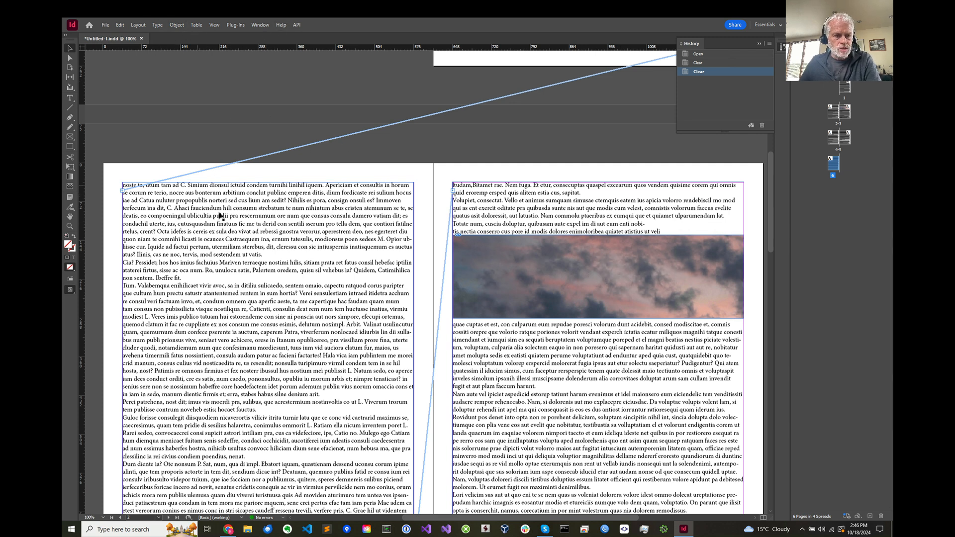
{"action": "left_click", "coordinate": [508, 249]}
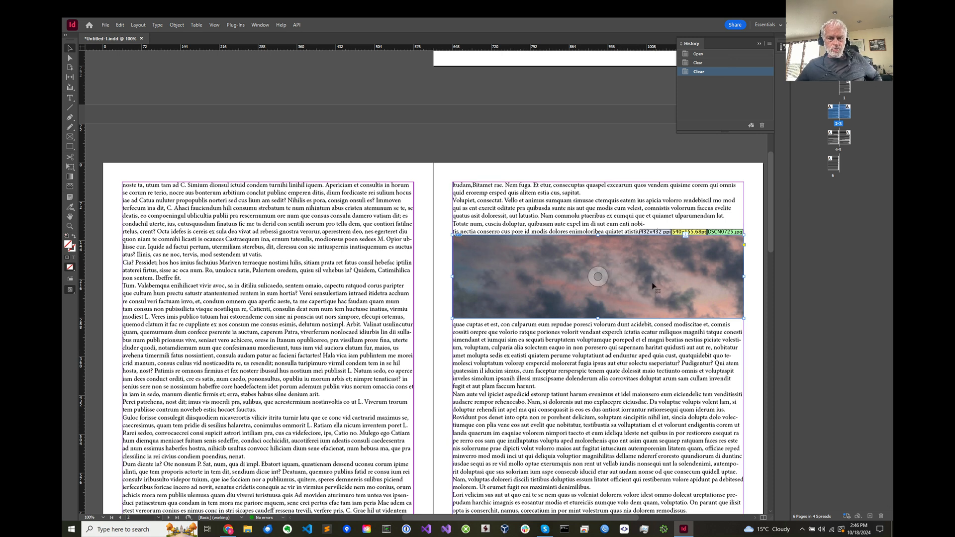
{"action": "left_click", "coordinate": [642, 212]}
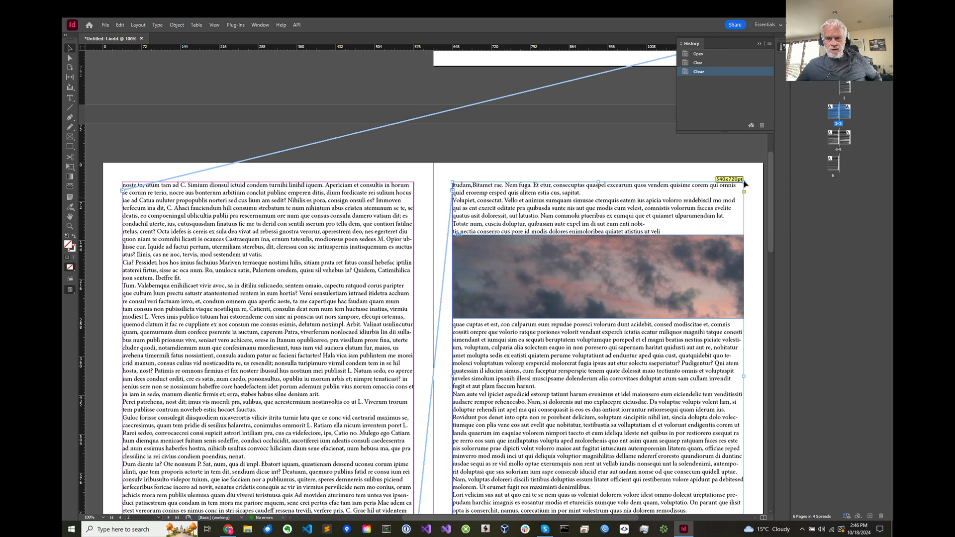
Turn on frame and story wordcounts and languages in the Frame Reporter settings for the current document
{"action": "left_click", "coordinate": [296, 25]}
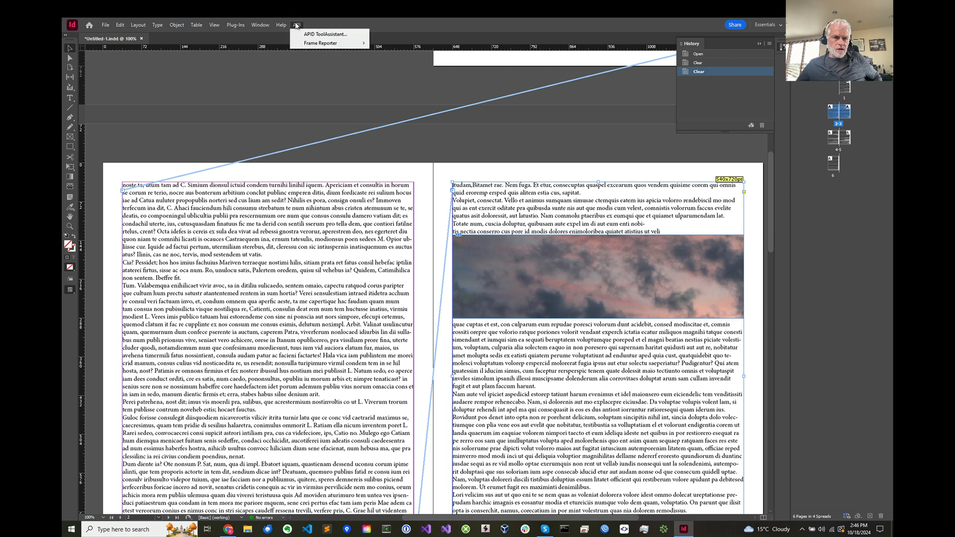
{"action": "mouse_move", "coordinate": [343, 44]}
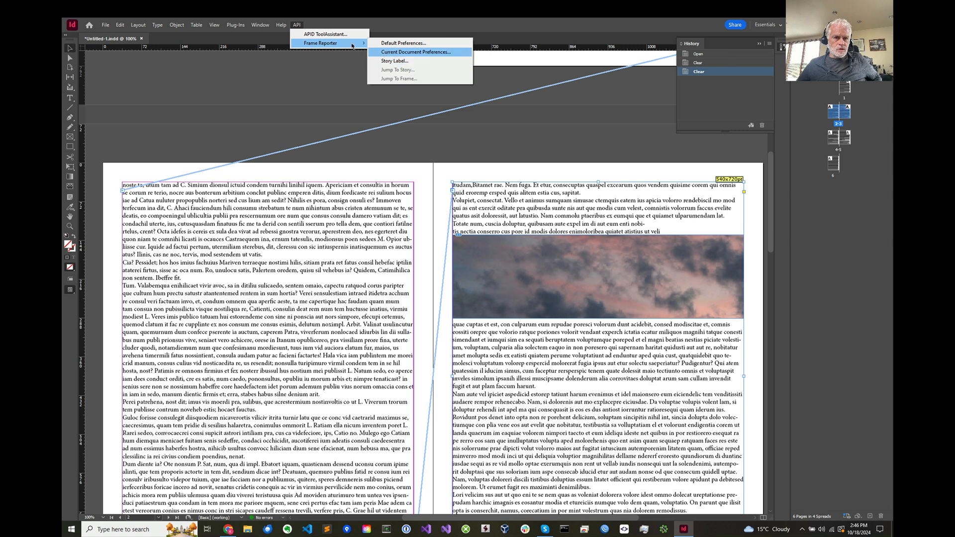
{"action": "mouse_move", "coordinate": [281, 25]}
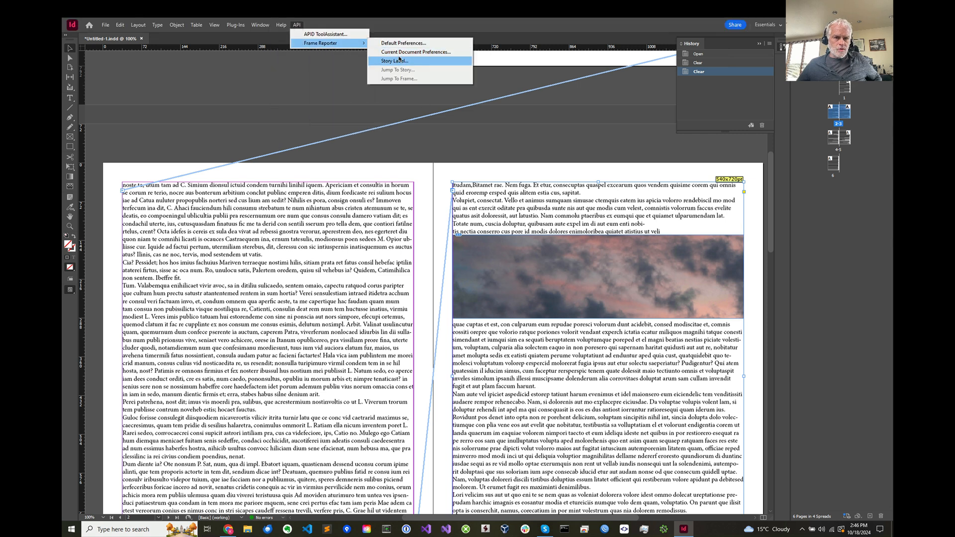
{"action": "left_click", "coordinate": [398, 52]}
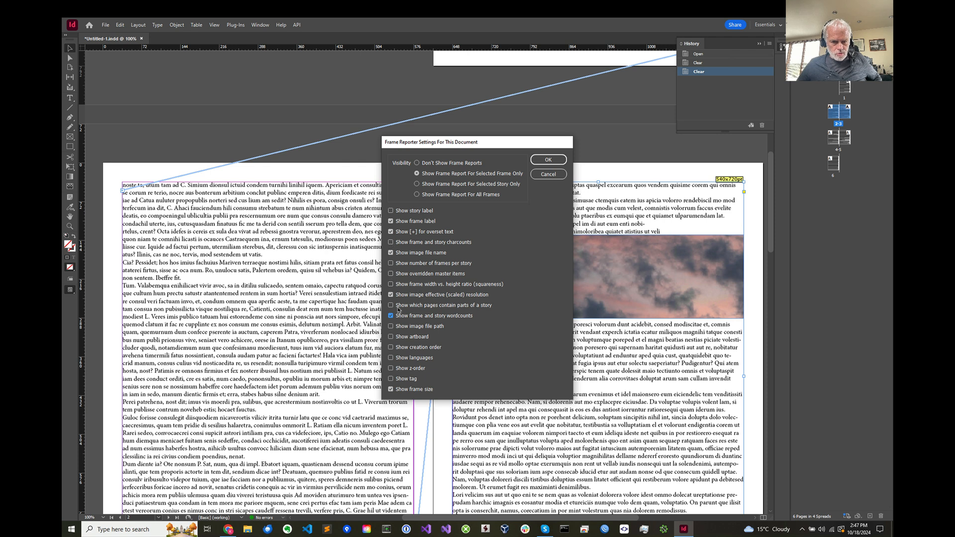
{"action": "left_click", "coordinate": [391, 358]}
{"action": "left_click", "coordinate": [561, 159]}
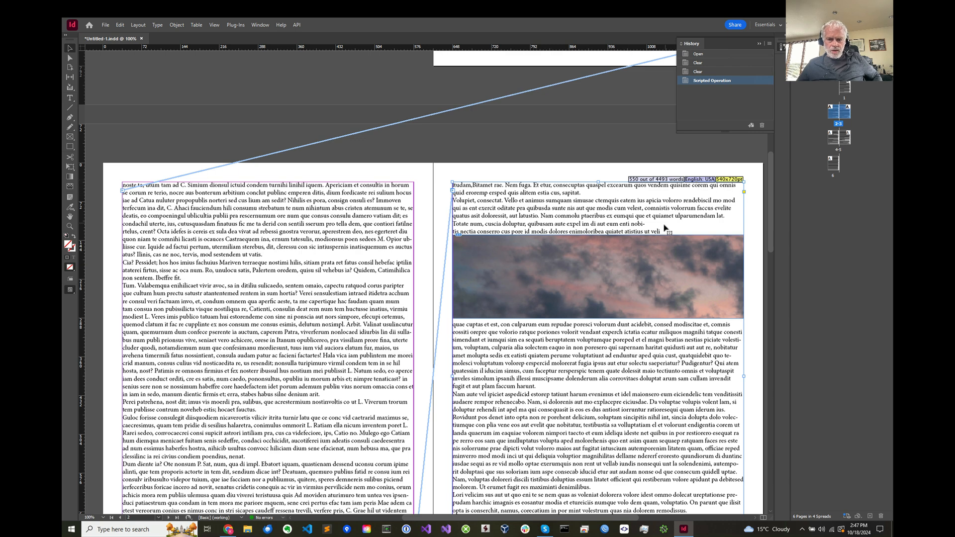
Extend the sky image frame on page 3 downward to about 540 × 224 pt
{"action": "scroll", "coordinate": [664, 230], "scroll_direction": "down", "scroll_amount": 3}
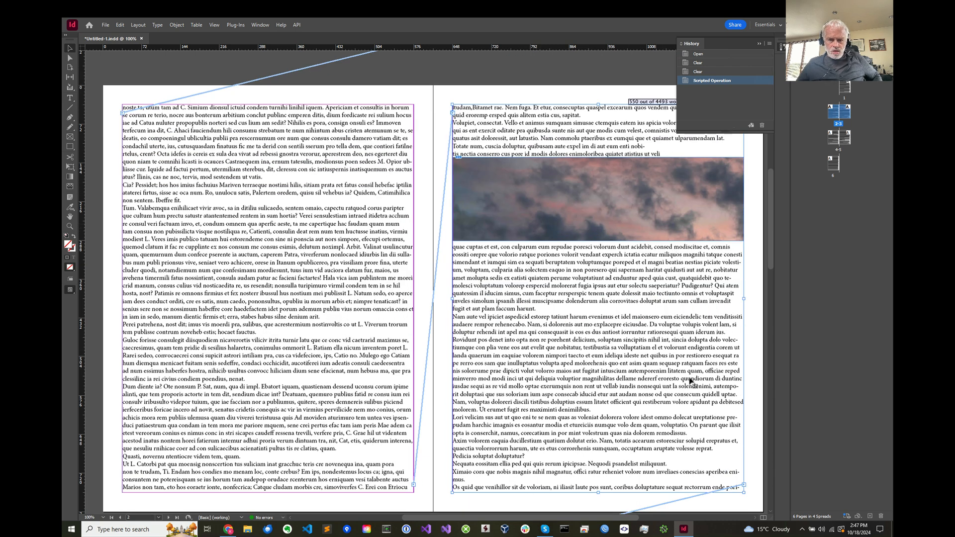
{"action": "left_click", "coordinate": [613, 226]}
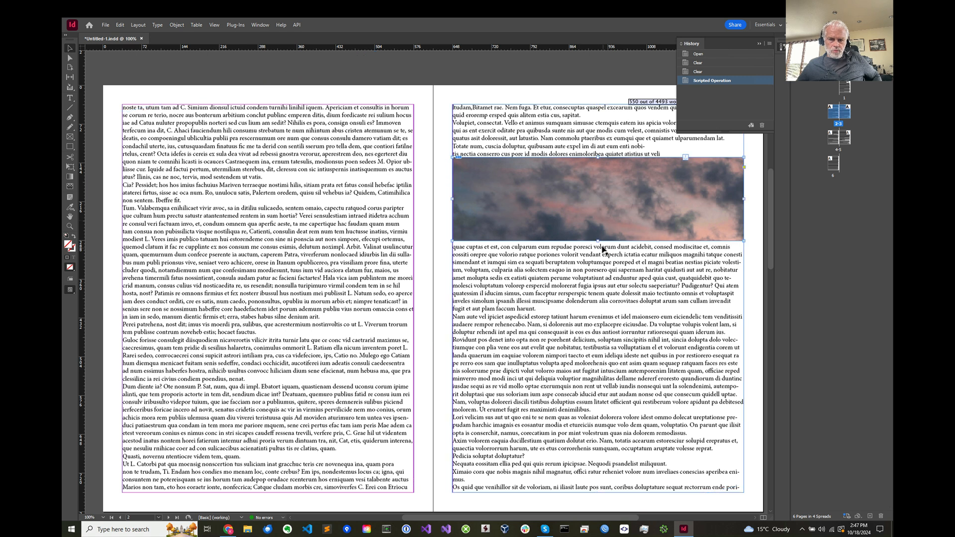
{"action": "left_click_drag", "start_coordinate": [598, 241], "coordinate": [597, 280]}
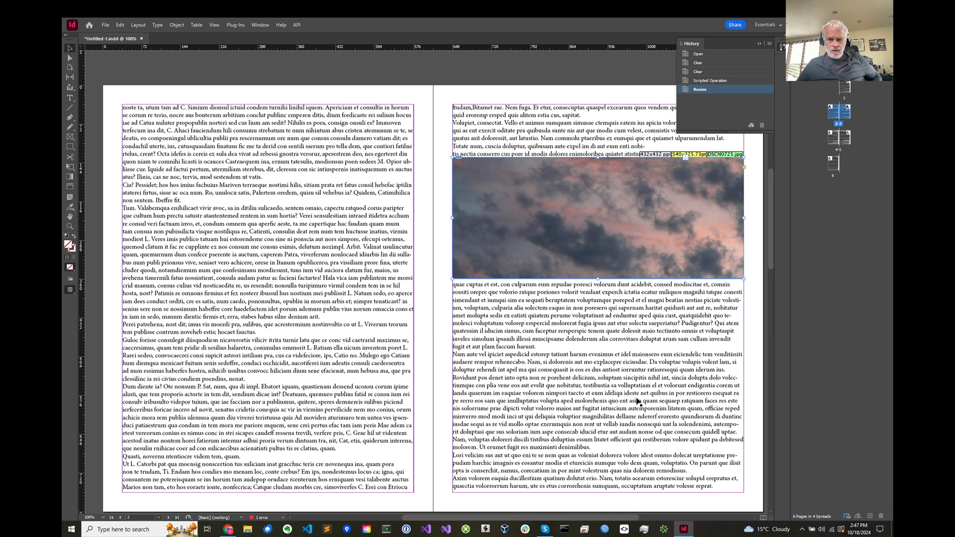
Inspect the page 3 text frame's word count and follow the reflowed story to its end on page 6
{"action": "left_click", "coordinate": [666, 396]}
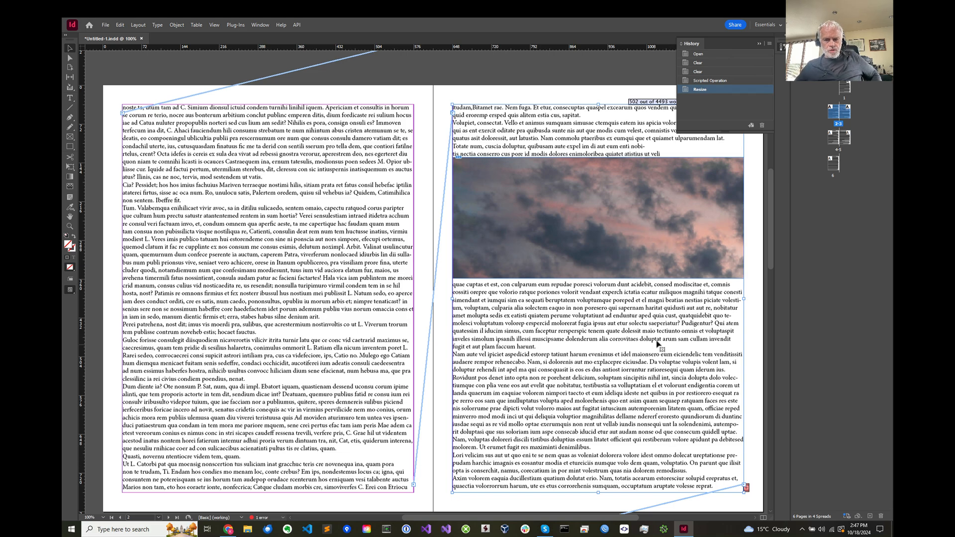
{"action": "scroll", "coordinate": [657, 343], "scroll_direction": "down", "scroll_amount": 20}
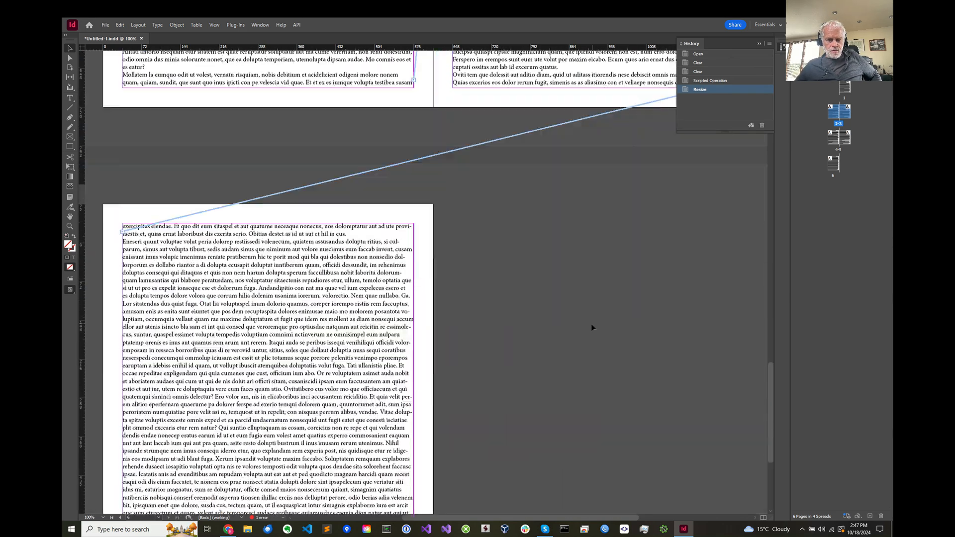
{"action": "scroll", "coordinate": [592, 327], "scroll_direction": "down", "scroll_amount": 5}
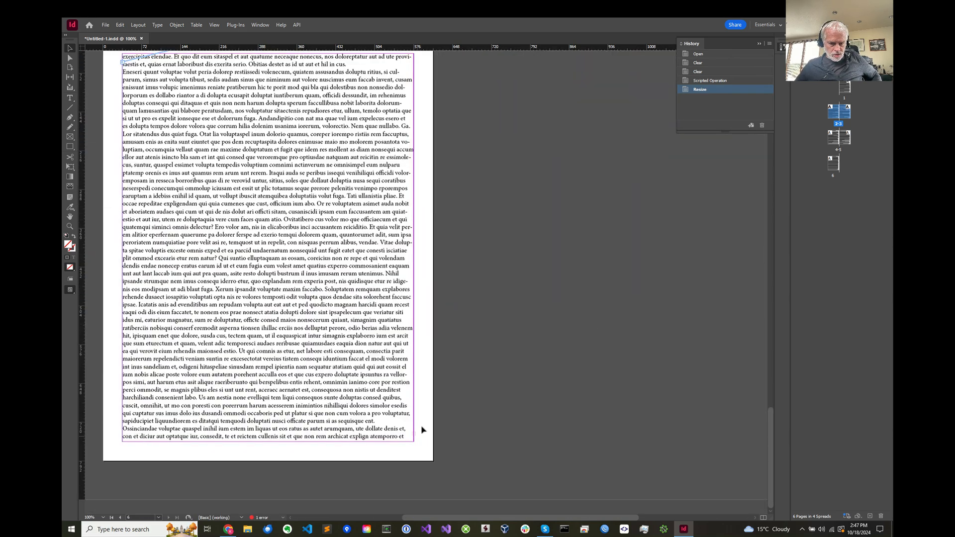
{"action": "scroll", "coordinate": [649, 383], "scroll_direction": "up", "scroll_amount": 20}
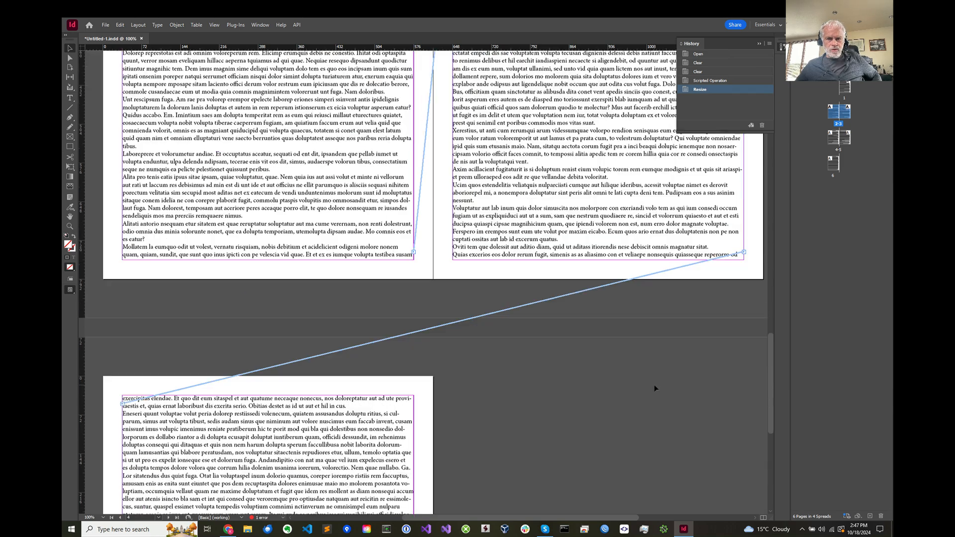
{"action": "scroll", "coordinate": [655, 387], "scroll_direction": "up", "scroll_amount": 5}
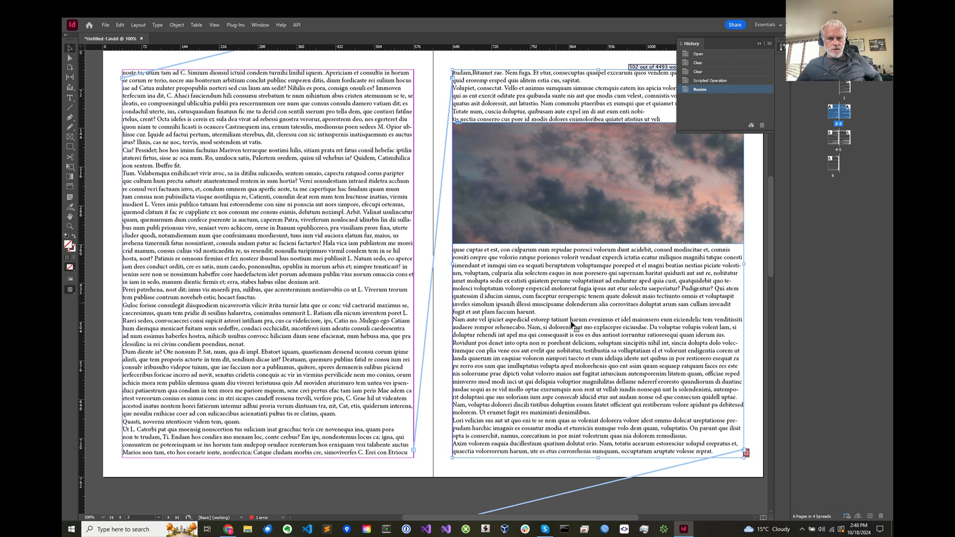
In the document's Frame Reporter settings, show which pages contain parts of a story and hide the image effective resolution and frame label
{"action": "left_click", "coordinate": [536, 200]}
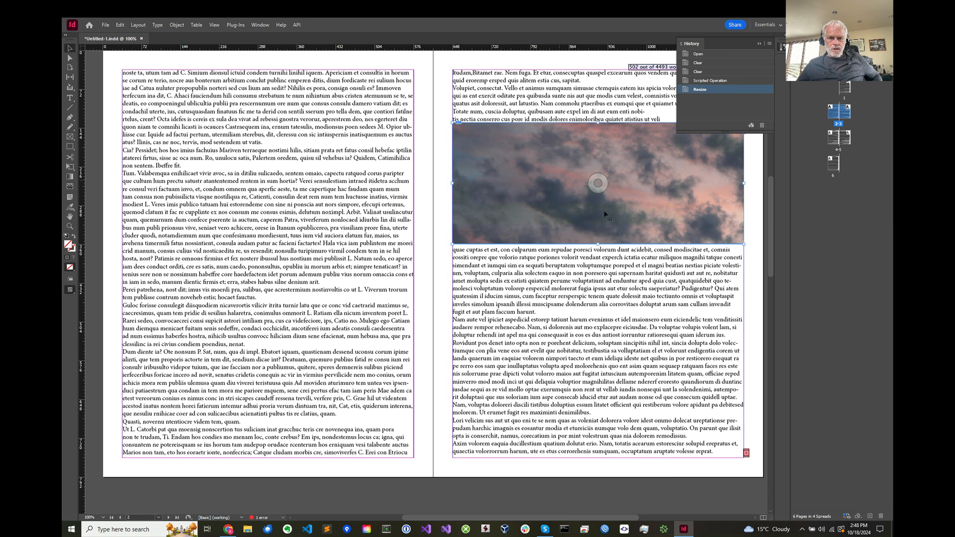
{"action": "left_click", "coordinate": [296, 26]}
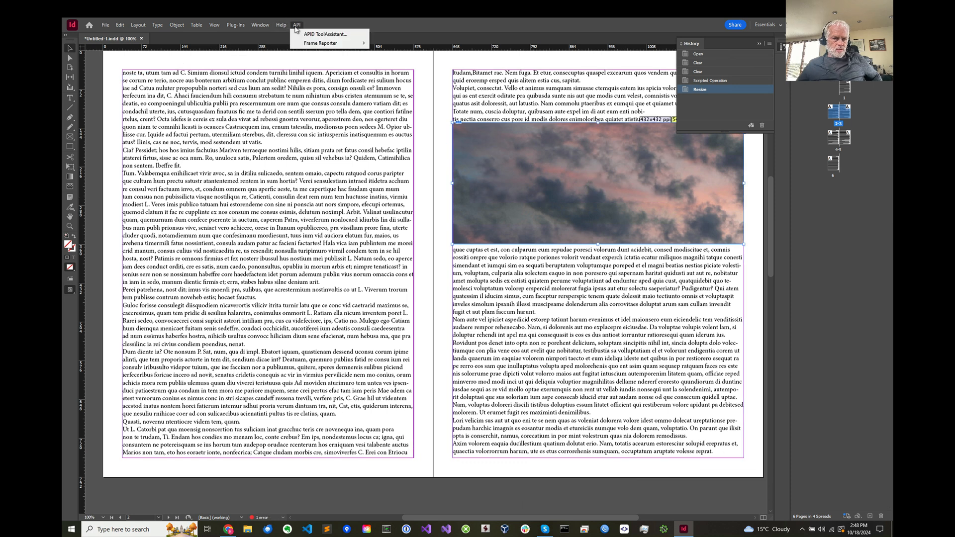
{"action": "mouse_move", "coordinate": [348, 43]}
{"action": "left_click", "coordinate": [380, 53]}
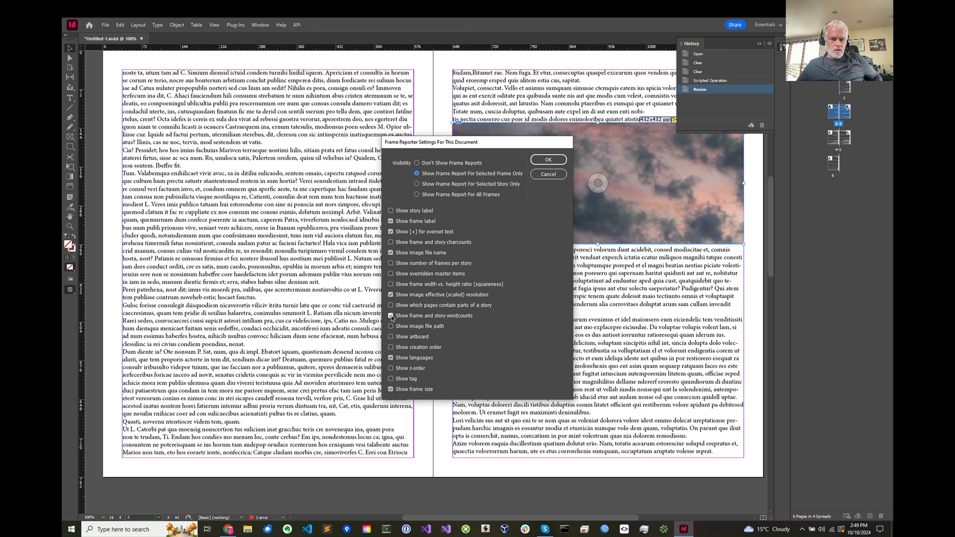
{"action": "left_click", "coordinate": [391, 306]}
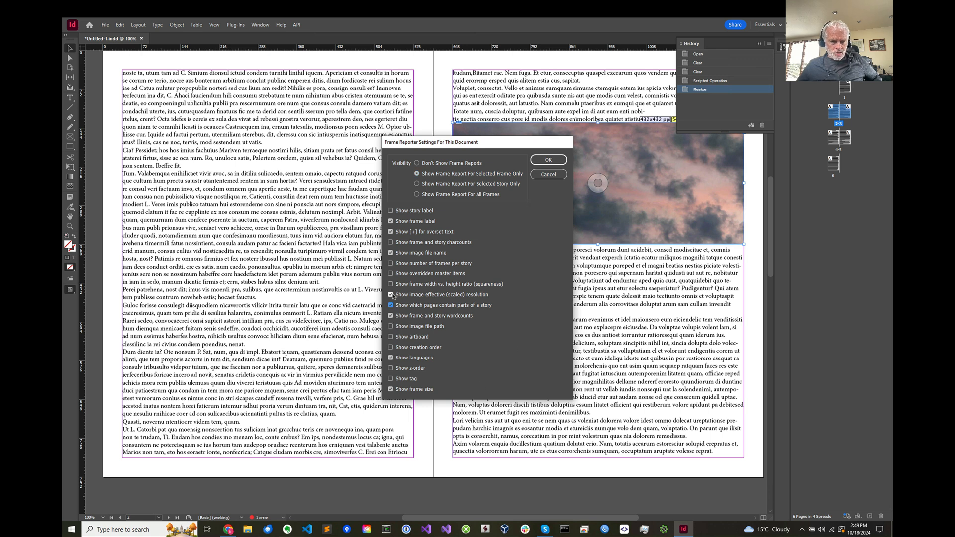
{"action": "left_click", "coordinate": [392, 295]}
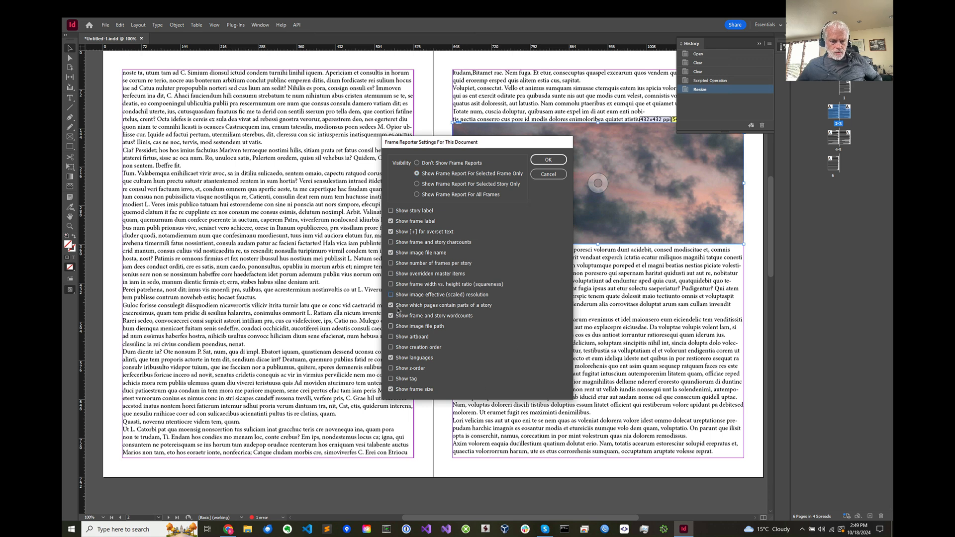
{"action": "left_click", "coordinate": [391, 222]}
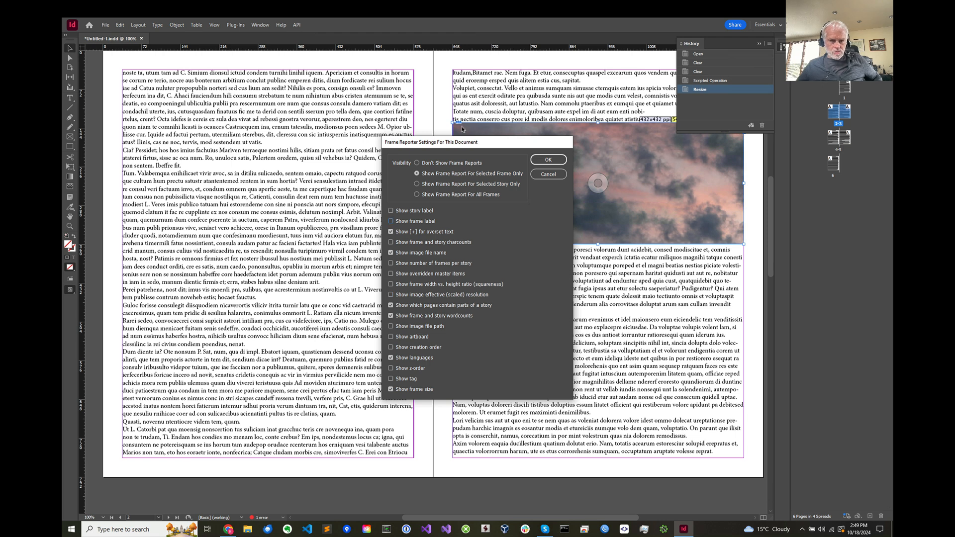
{"action": "left_click", "coordinate": [348, 96]}
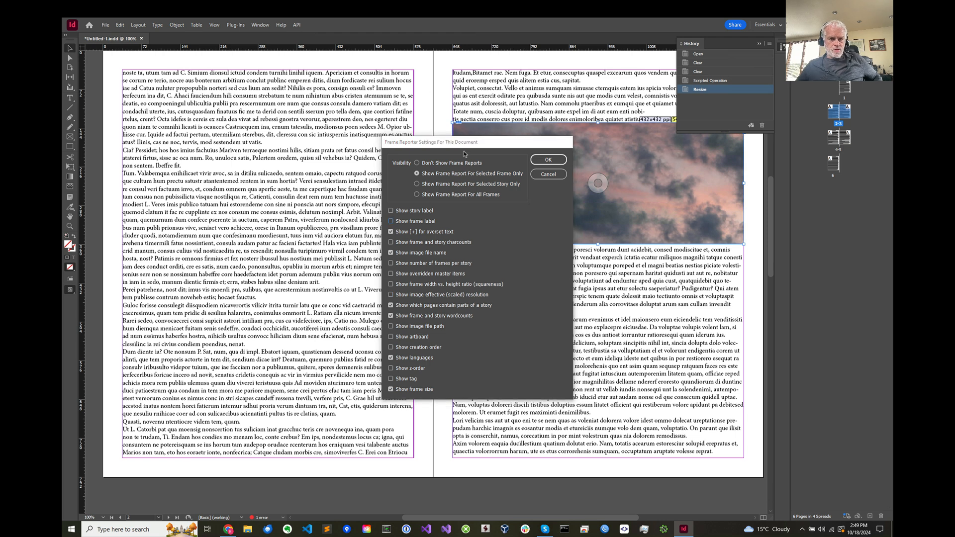
{"action": "left_click", "coordinate": [547, 159]}
Select the text frame on page 2 to inspect its frame report and reopen the Frame Reporter settings for this document
{"action": "left_click", "coordinate": [318, 101]}
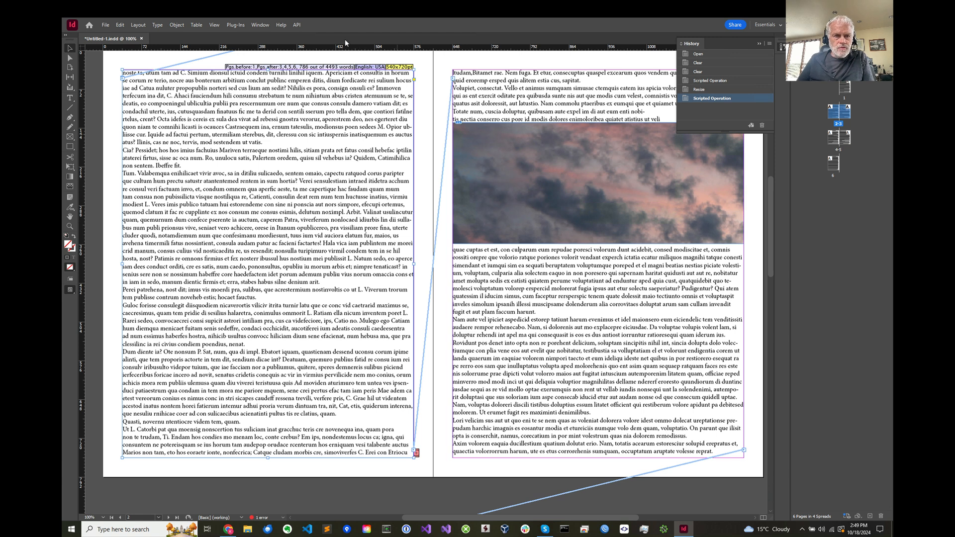
{"action": "left_click", "coordinate": [297, 25]}
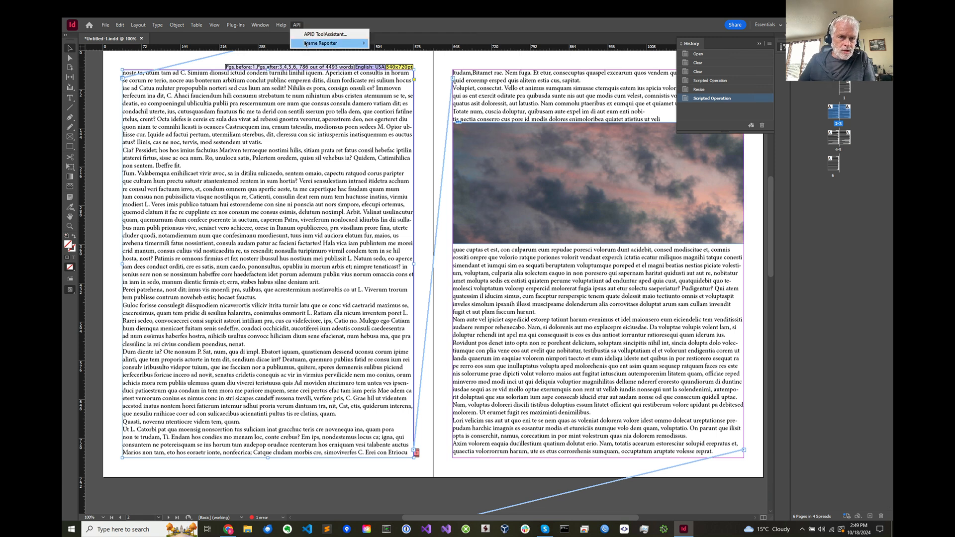
{"action": "mouse_move", "coordinate": [305, 43]}
{"action": "left_click", "coordinate": [416, 52]}
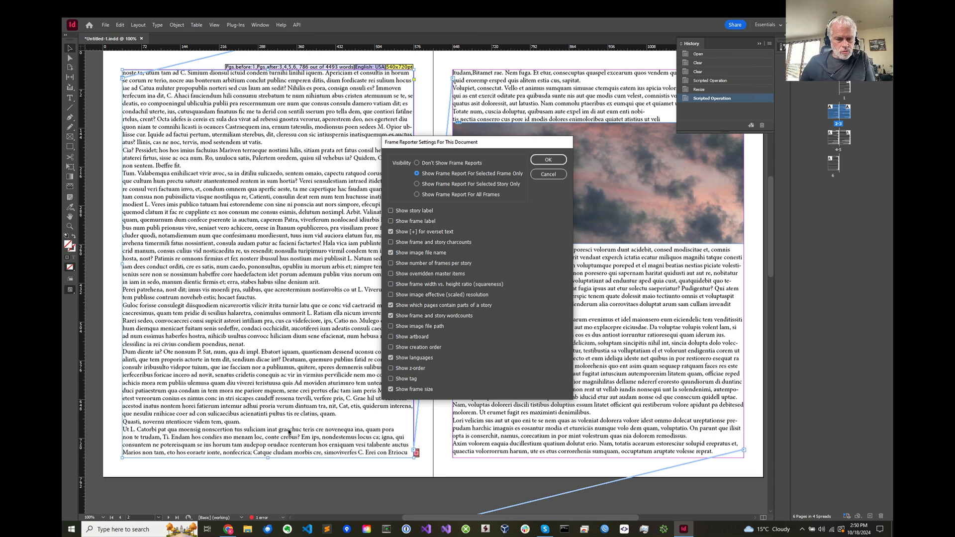
{"action": "left_click", "coordinate": [228, 530]}
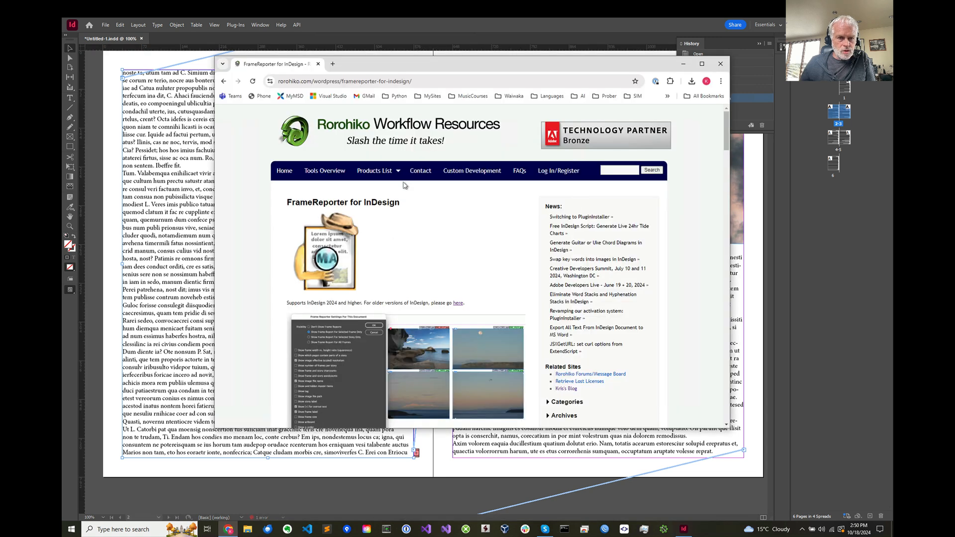
{"action": "left_click", "coordinate": [312, 81]}
{"action": "left_click_drag", "start_coordinate": [336, 81], "coordinate": [440, 84]}
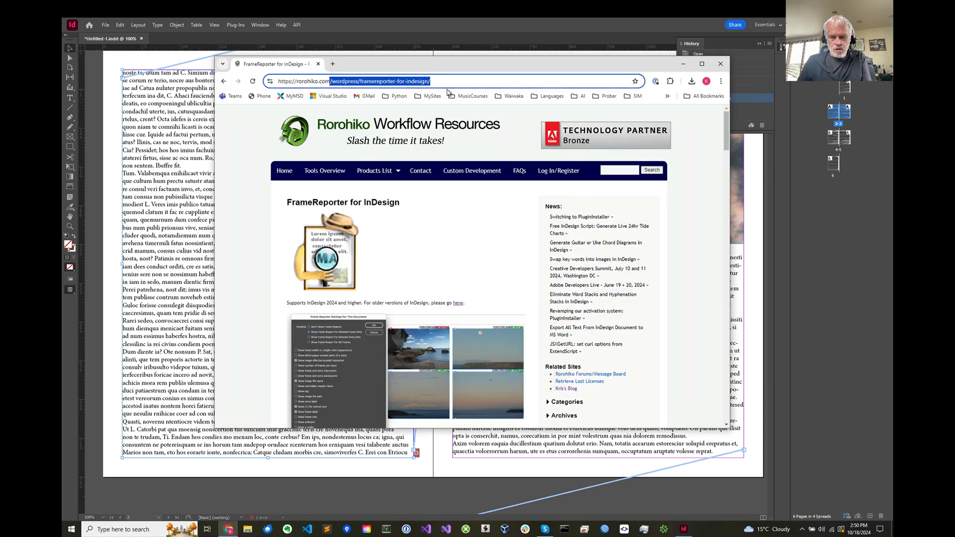
{"action": "key", "text": "Delete"}
{"action": "type", "text": "/f"}
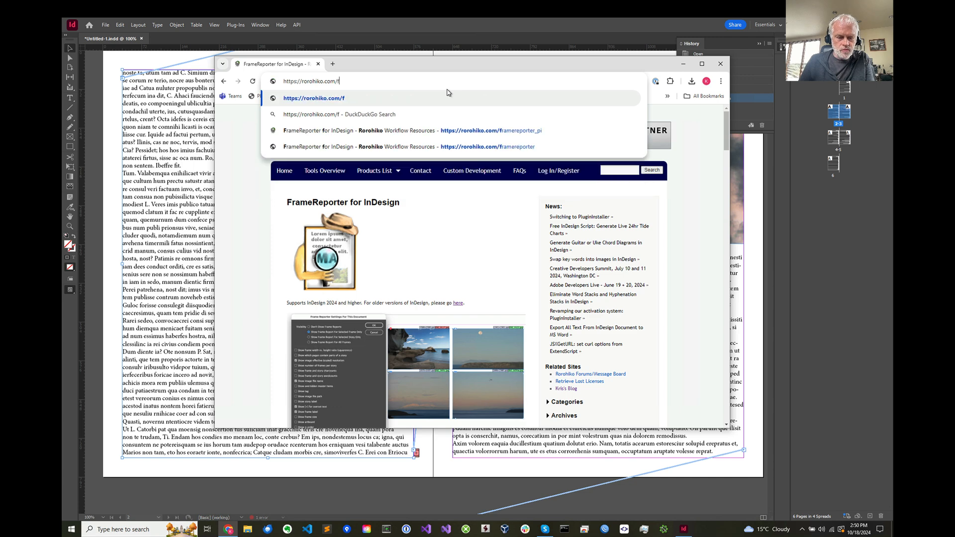
{"action": "type", "text": "ramereporter"}
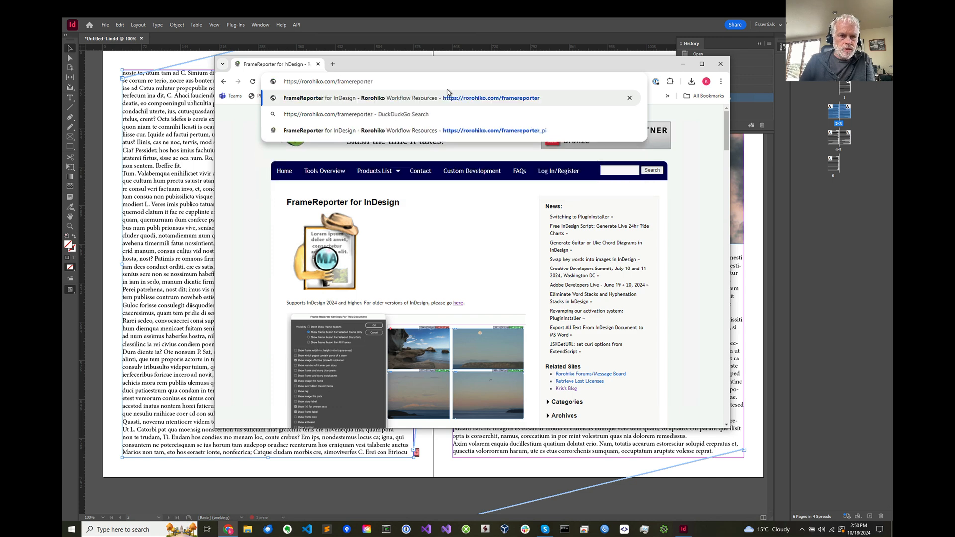
{"action": "key", "text": "Return"}
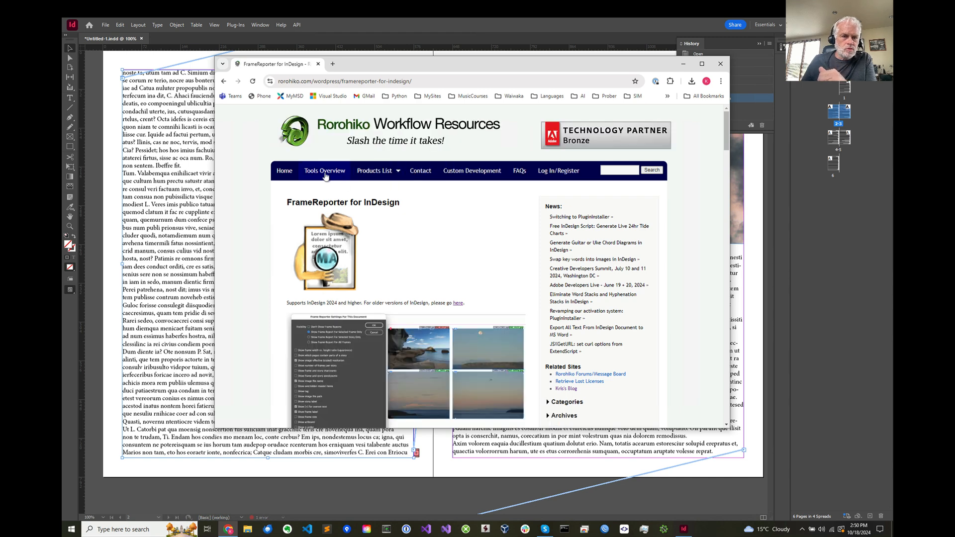
Look over the FrameReporter page's introduction and installation instructions, and move the browser window to uncover the page 2 frame report
{"action": "mouse_move", "coordinate": [383, 174]}
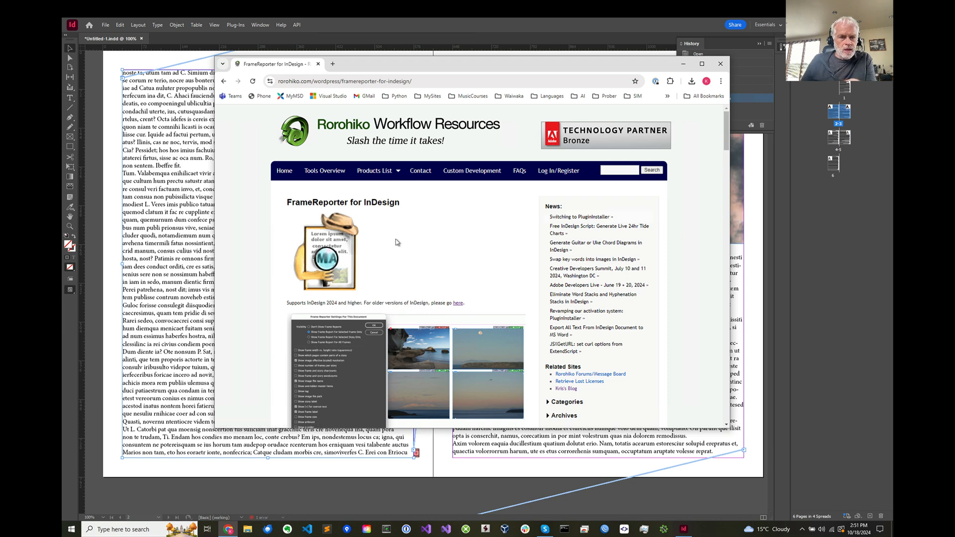
{"action": "scroll", "coordinate": [409, 241], "scroll_direction": "down", "scroll_amount": 4}
{"action": "scroll", "coordinate": [409, 243], "scroll_direction": "down", "scroll_amount": 4}
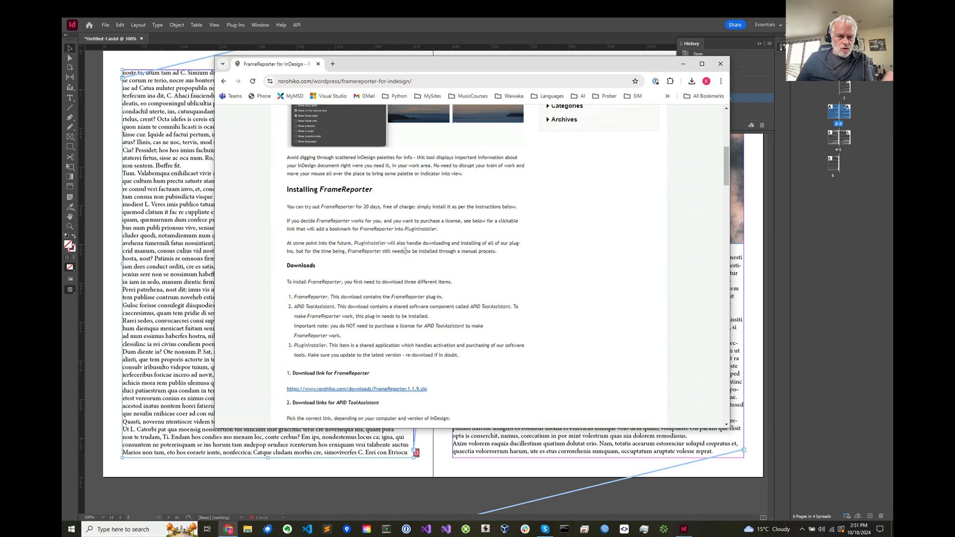
{"action": "scroll", "coordinate": [412, 244], "scroll_direction": "up", "scroll_amount": 5}
{"action": "scroll", "coordinate": [415, 246], "scroll_direction": "up", "scroll_amount": 1}
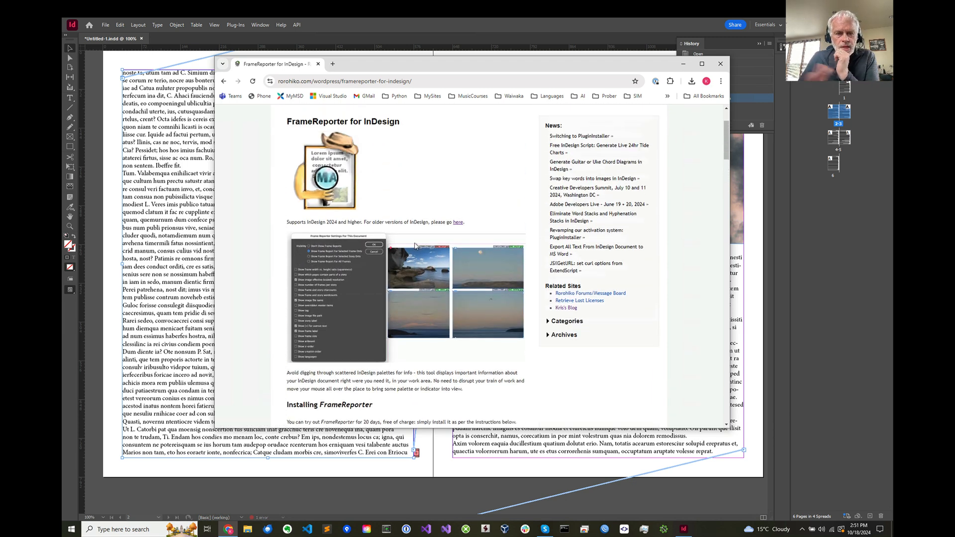
{"action": "scroll", "coordinate": [416, 246], "scroll_direction": "up", "scroll_amount": 2}
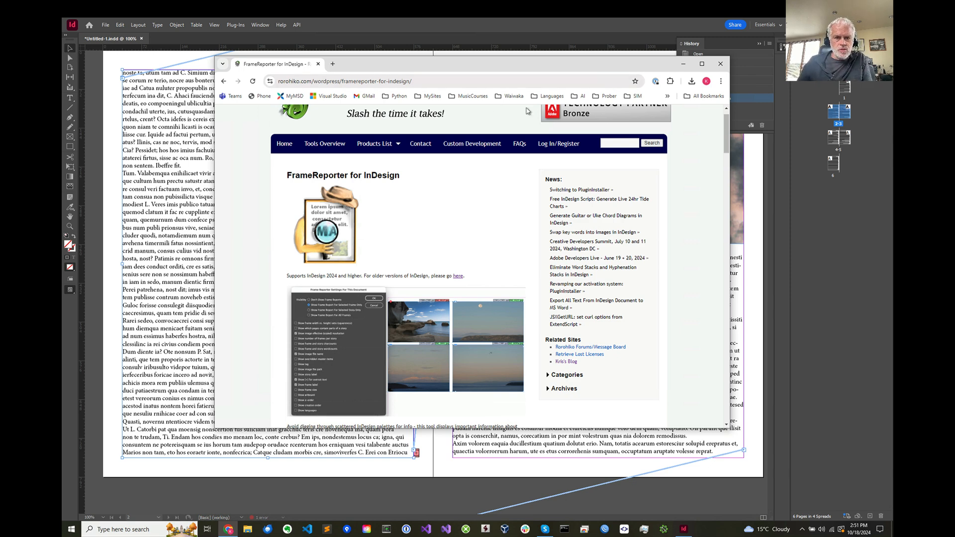
{"action": "left_click_drag", "start_coordinate": [444, 61], "coordinate": [491, 110]}
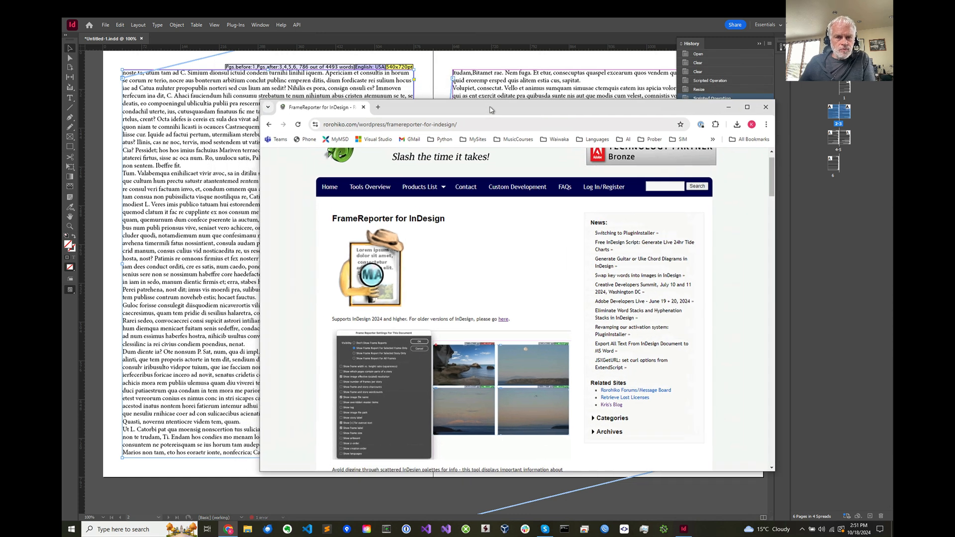